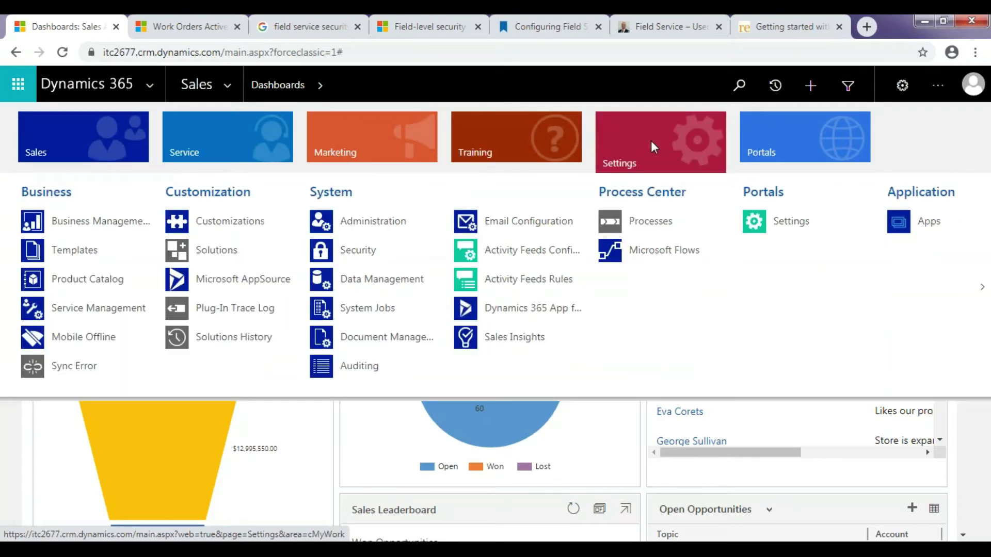
# Open the Work Order entity's field list in the system customizations of the default solution
pyautogui.click(235, 233)
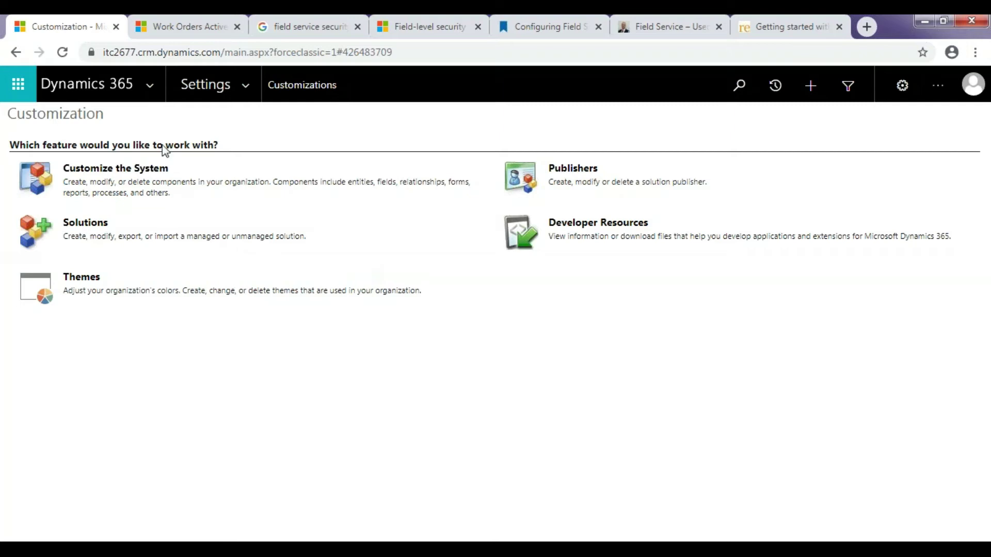
pyautogui.click(110, 172)
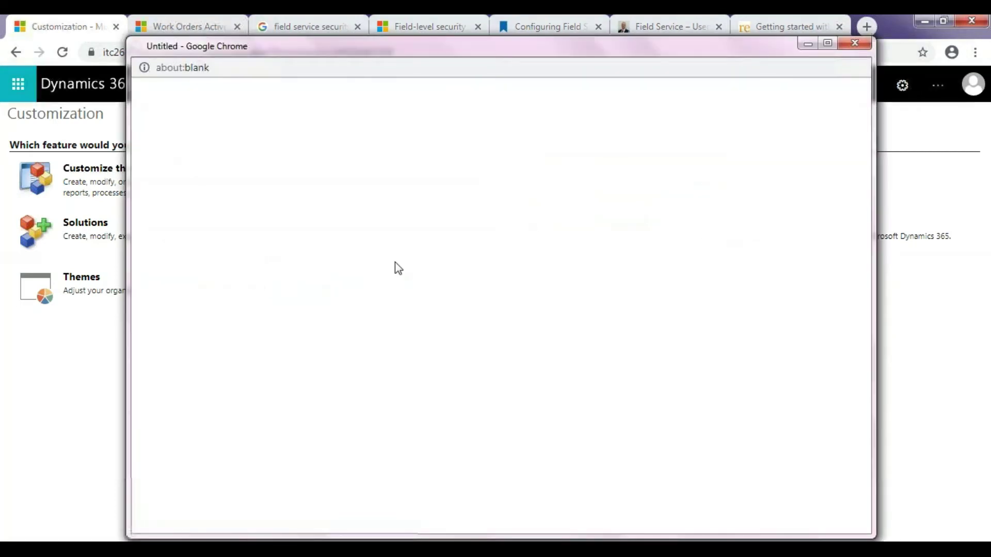
pyautogui.scroll(-20, 275, 509)
pyautogui.scroll(-3, 233, 464)
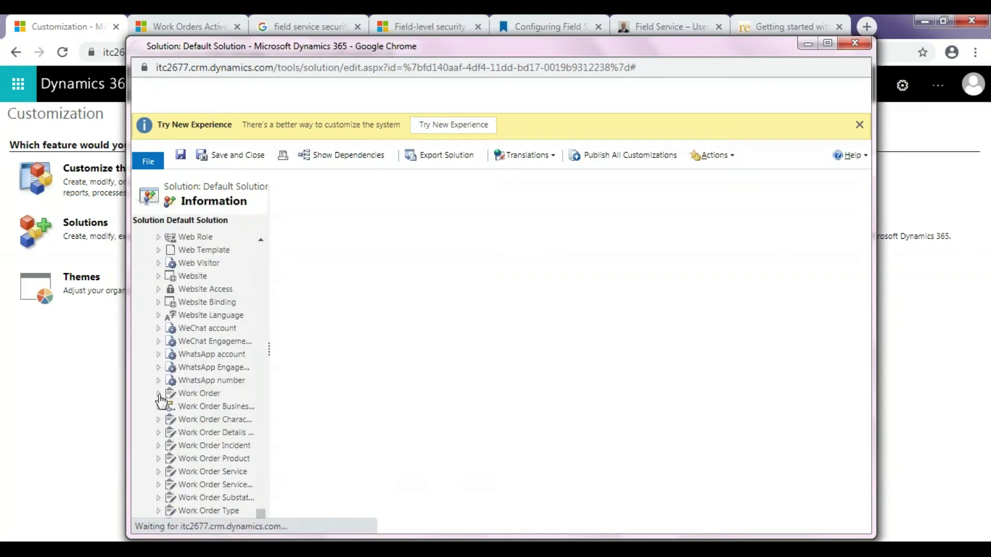
pyautogui.click(199, 420)
pyautogui.click(203, 322)
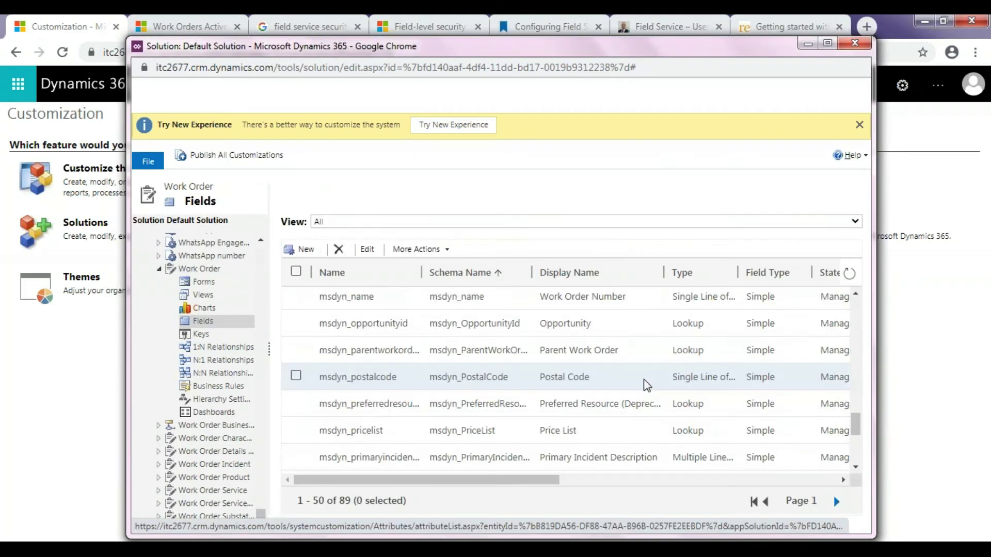
# Enable field security on the Work Order's Primary Incident Description field and save it
pyautogui.scroll(-3, 647, 385)
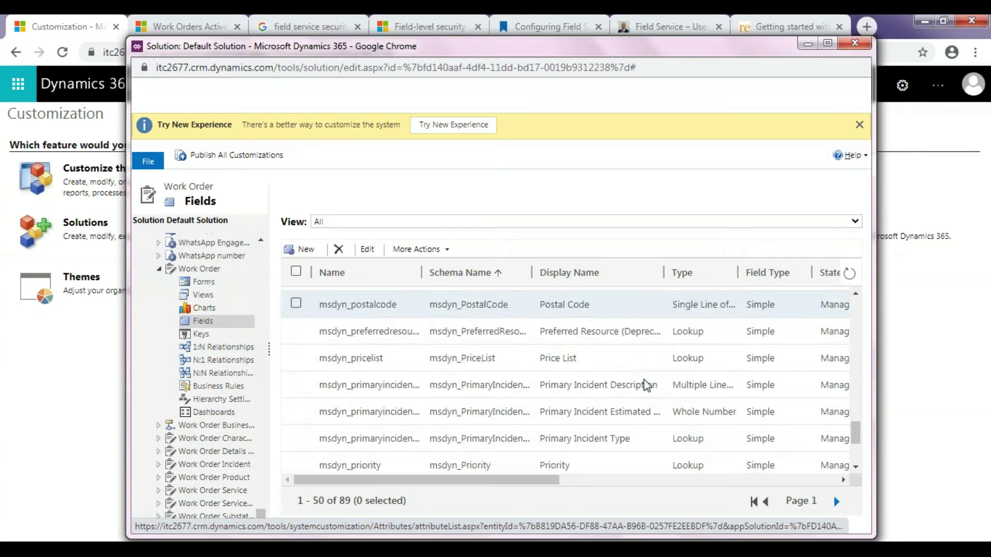
pyautogui.doubleClick(567, 391)
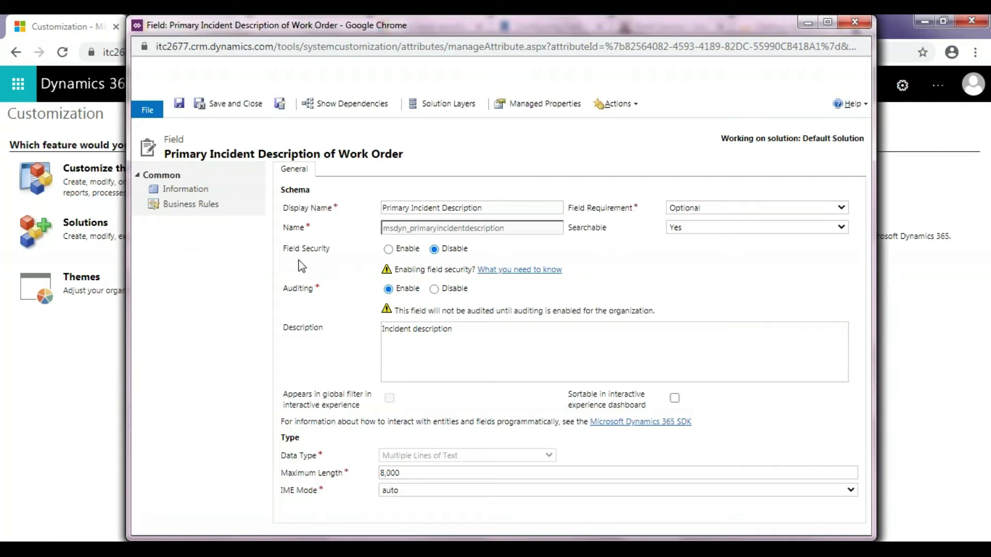
pyautogui.click(389, 250)
pyautogui.click(243, 109)
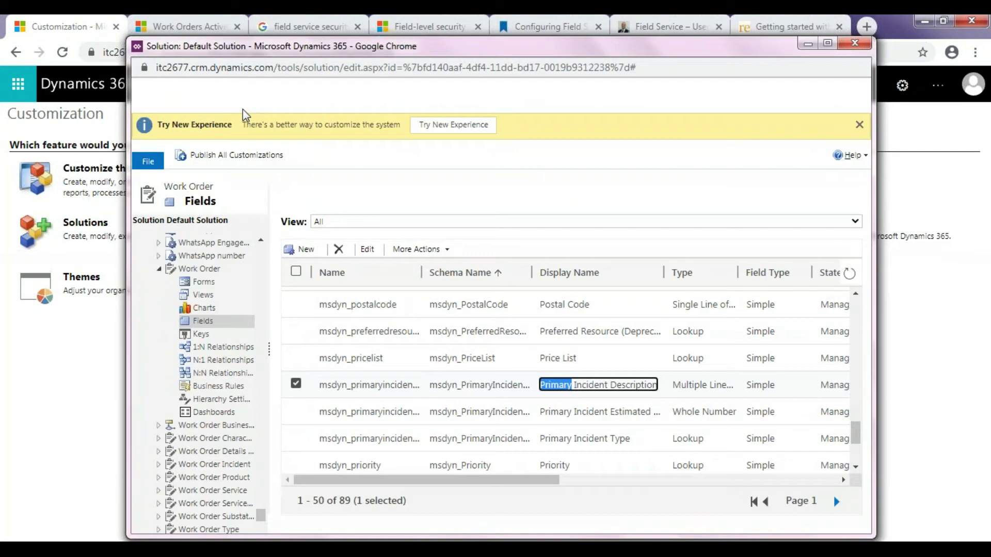
# Publish all customizations and close the default solution window
pyautogui.click(218, 161)
pyautogui.moveTo(590, 48); pyautogui.dragTo(553, 98)
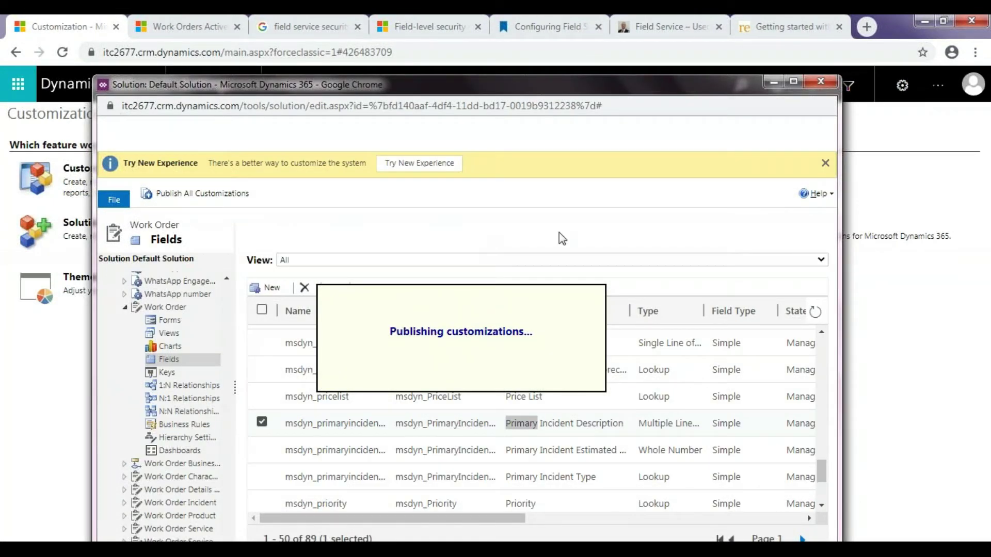
pyautogui.click(821, 81)
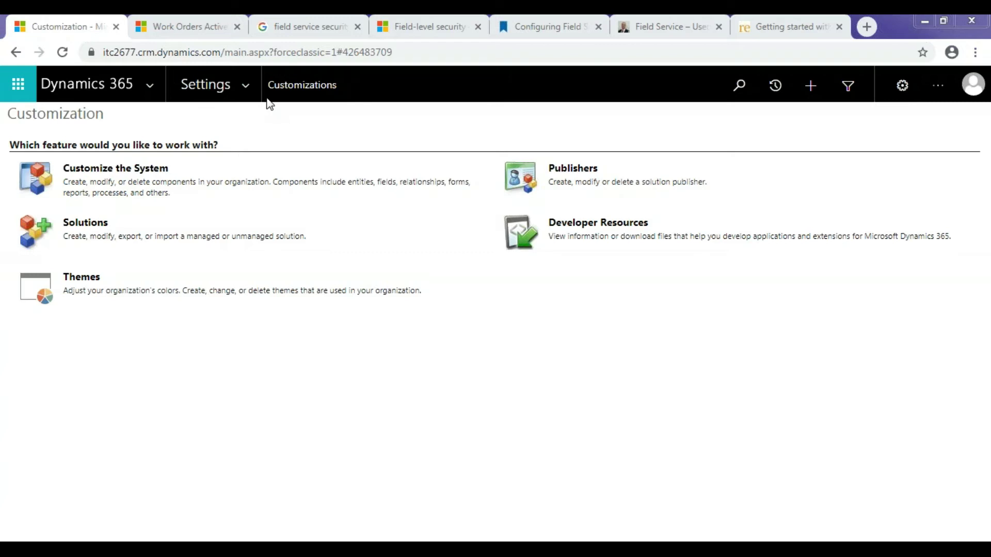
# Open the list of field security profiles in the system's security settings
pyautogui.click(245, 85)
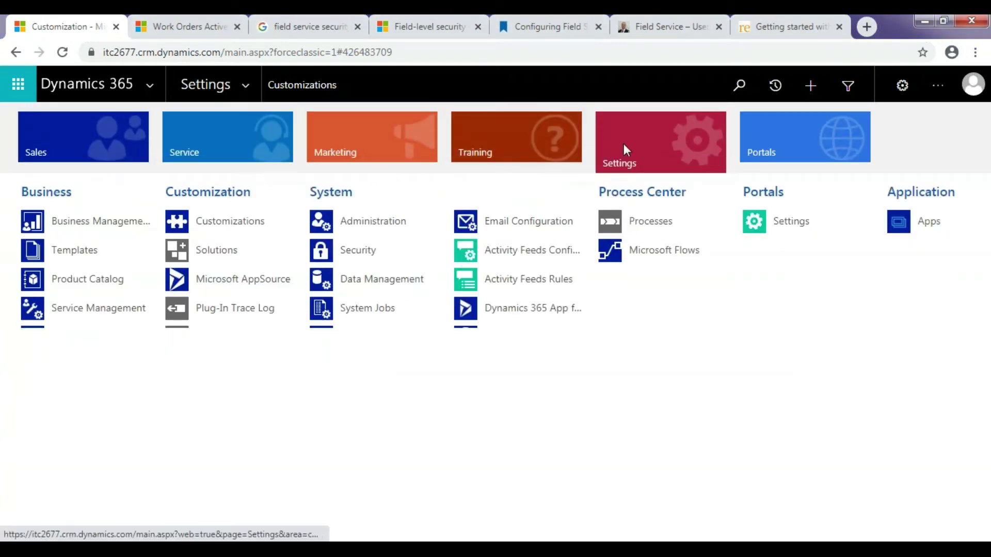
pyautogui.click(370, 247)
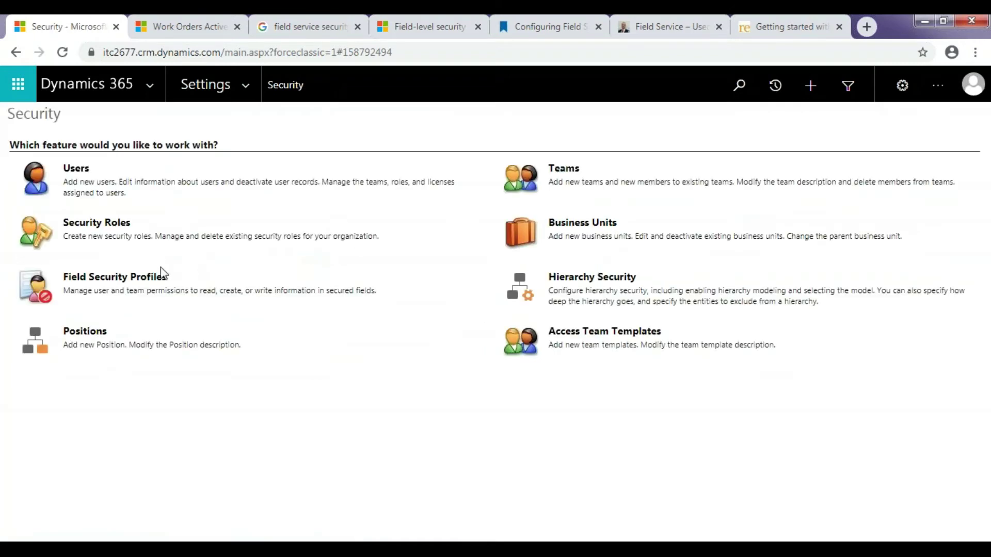
pyautogui.click(133, 280)
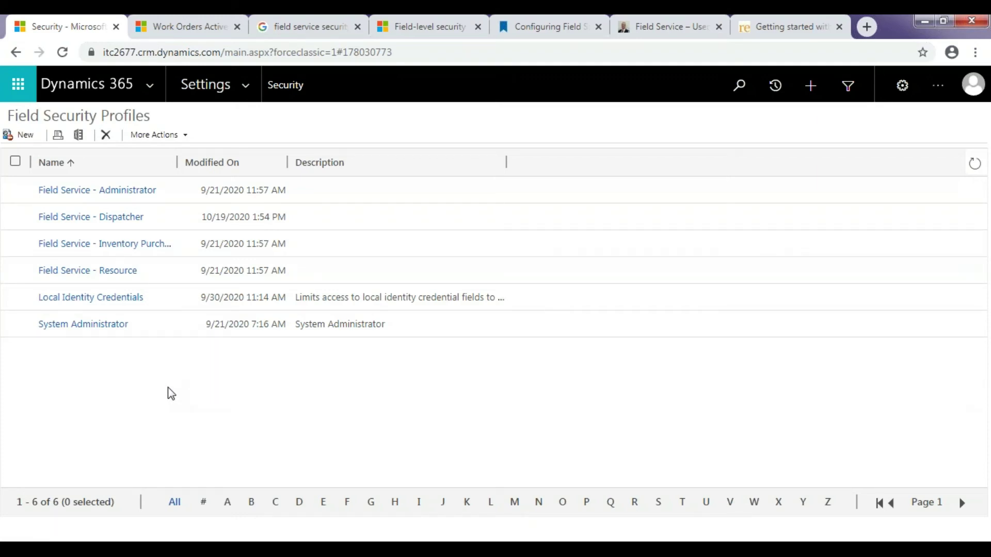
# Open the Field Service - Administrator profile, view its member users and bring up its field permissions
pyautogui.click(131, 191)
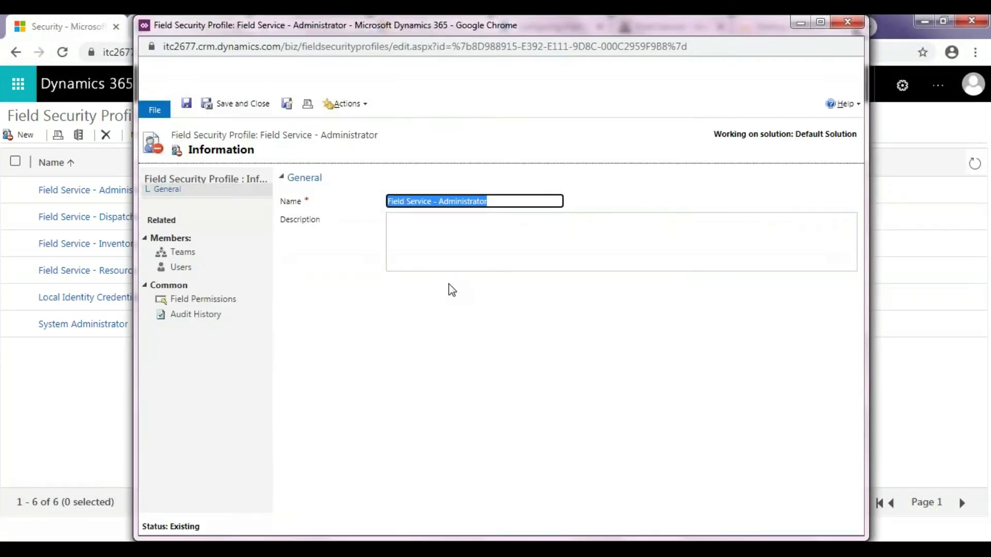
pyautogui.click(189, 275)
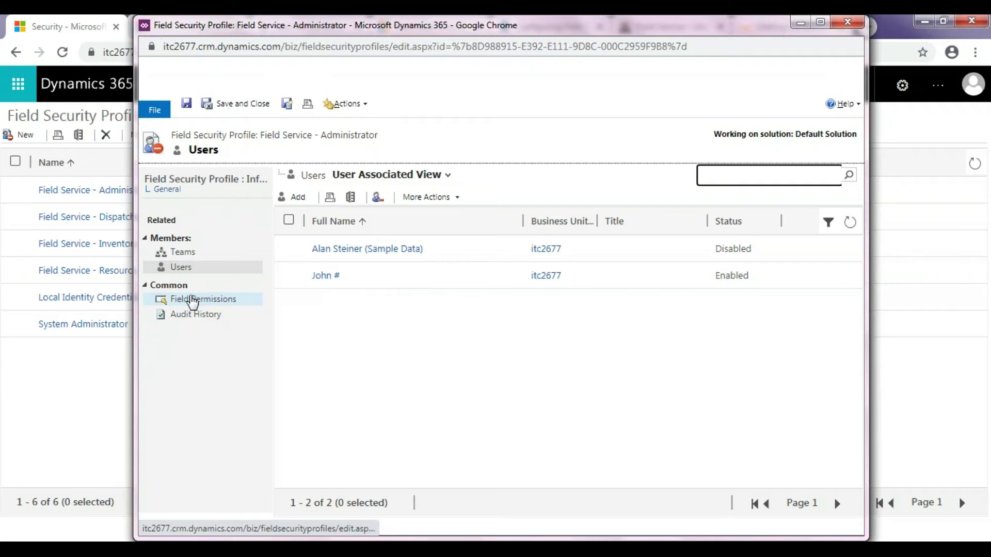
pyautogui.click(192, 302)
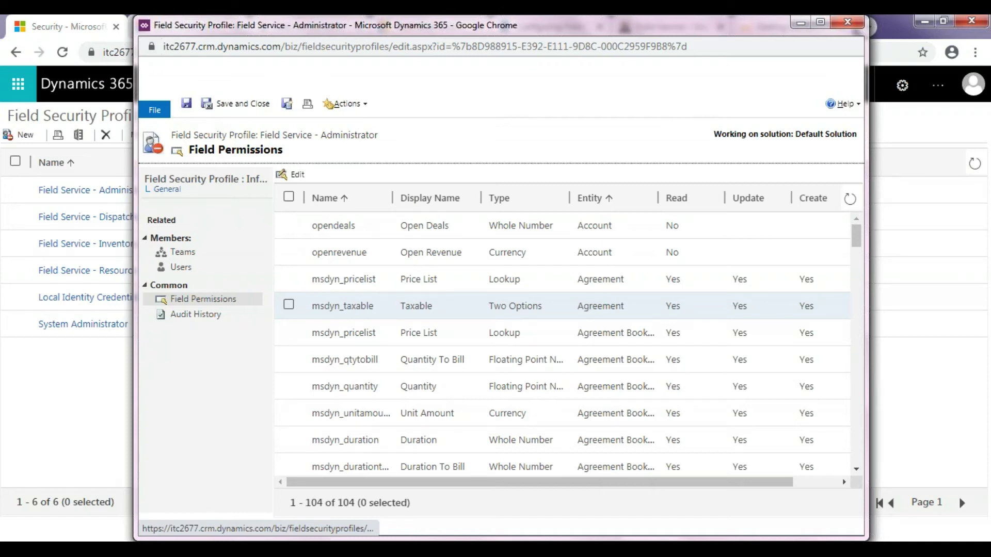
# Set Allow Read, Allow Update and Allow Create to Yes for the Work Order's Primary Incident Description, and save and close the Administrator profile
pyautogui.click(479, 201)
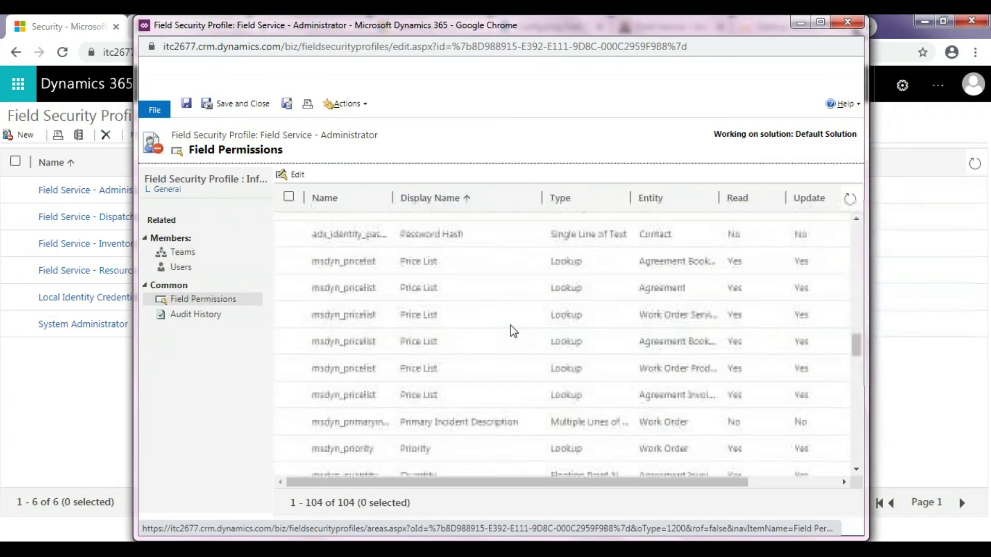
pyautogui.scroll(-1, 511, 331)
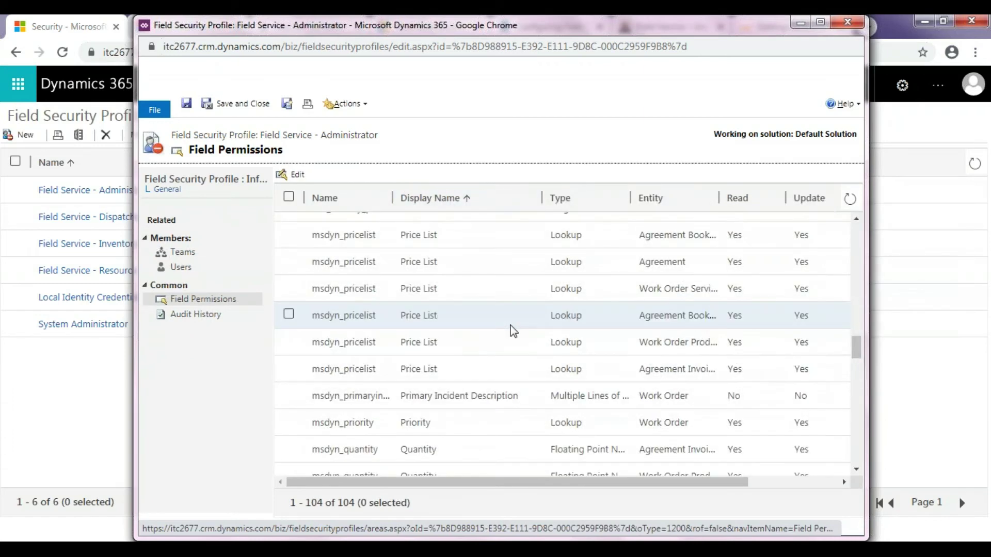
pyautogui.doubleClick(480, 398)
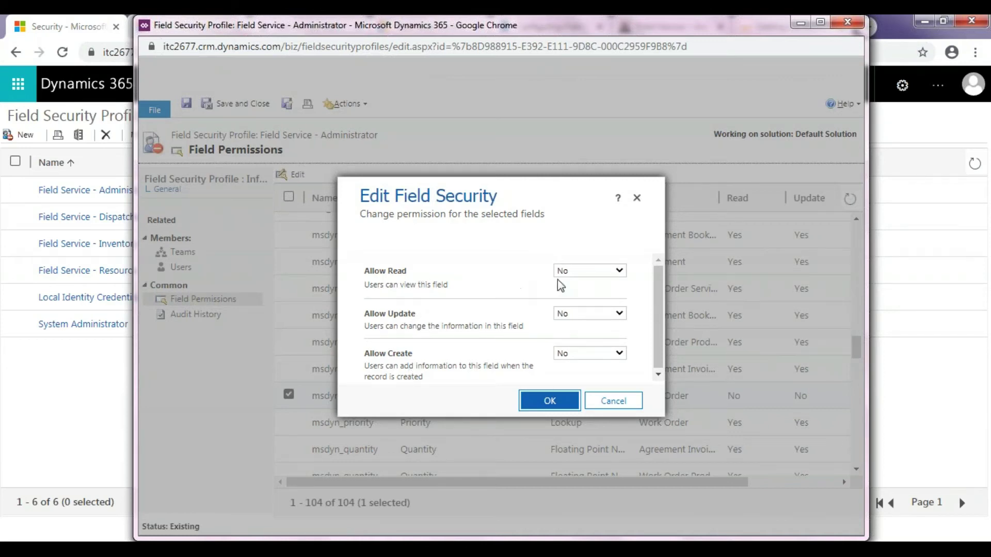
pyautogui.click(581, 269)
pyautogui.click(573, 284)
pyautogui.click(571, 313)
pyautogui.click(570, 326)
pyautogui.click(574, 354)
pyautogui.click(574, 365)
pyautogui.click(550, 401)
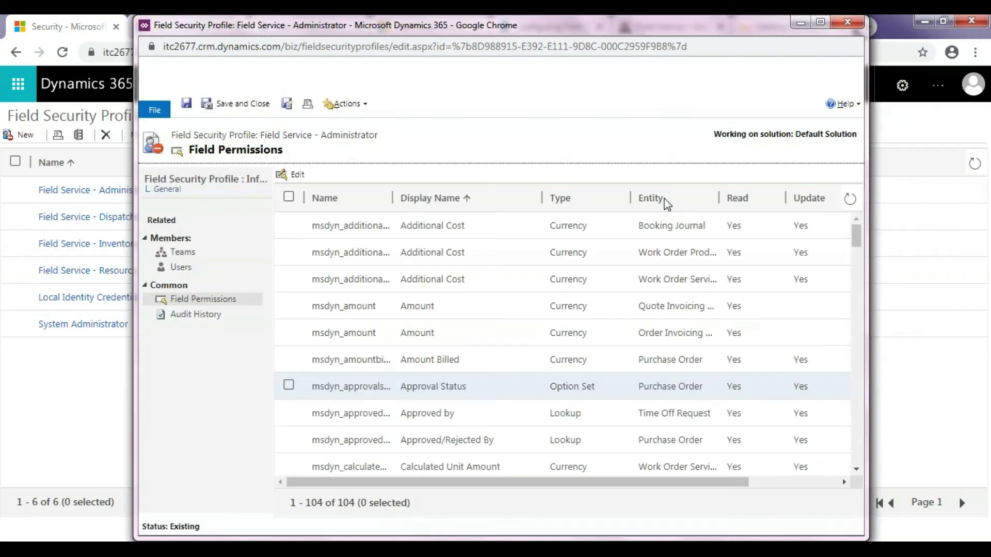
pyautogui.click(245, 107)
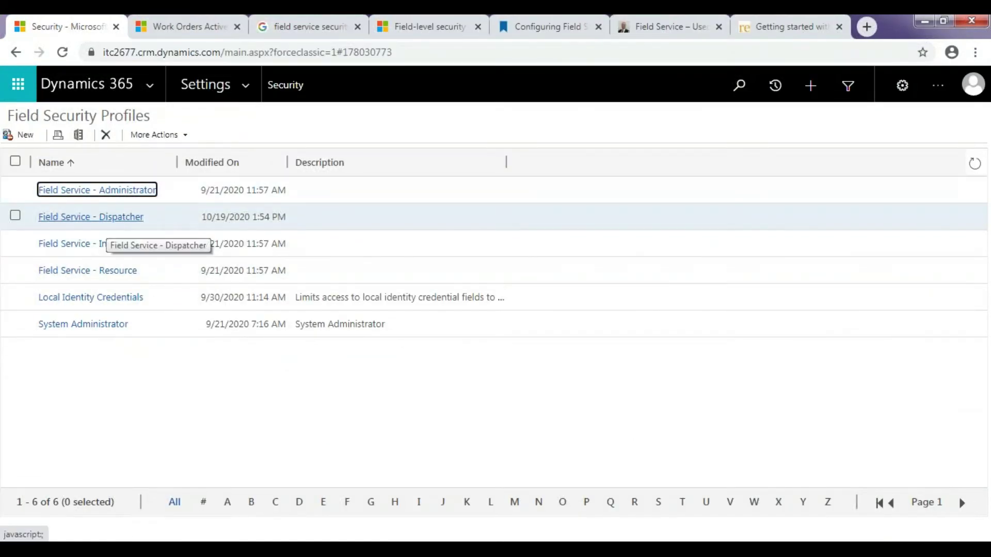
# Open the Field Service - Dispatcher profile, view its member users and bring up its field permissions
pyautogui.click(106, 219)
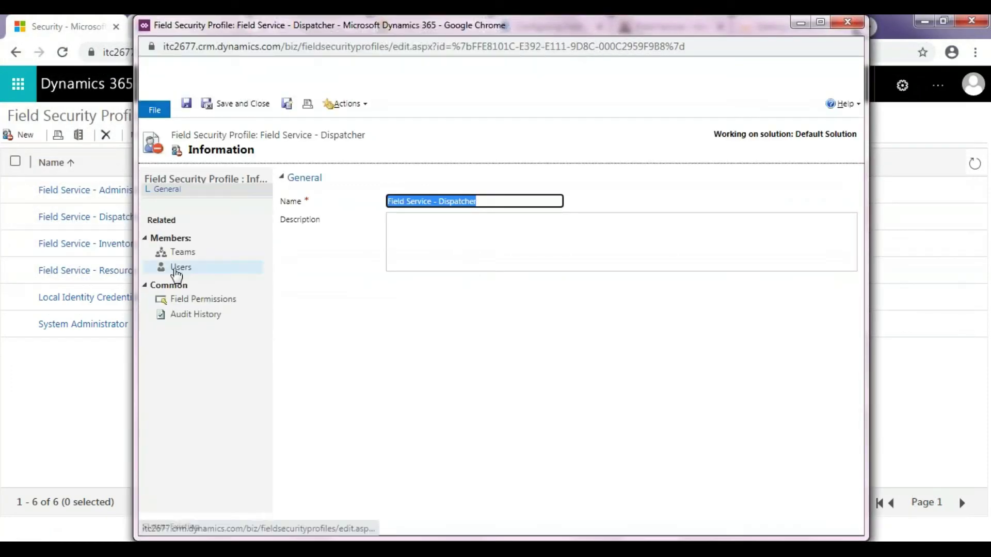
pyautogui.click(180, 267)
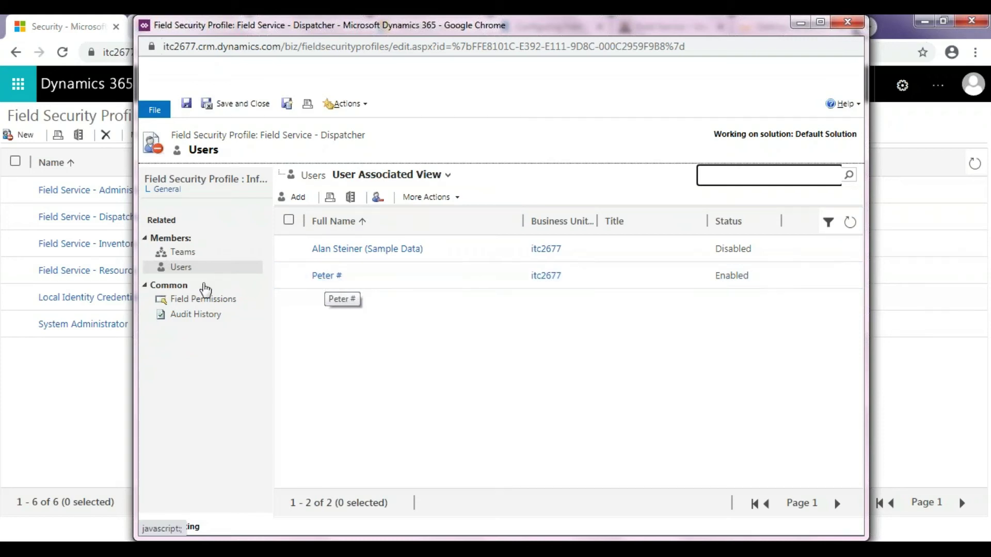
pyautogui.click(196, 299)
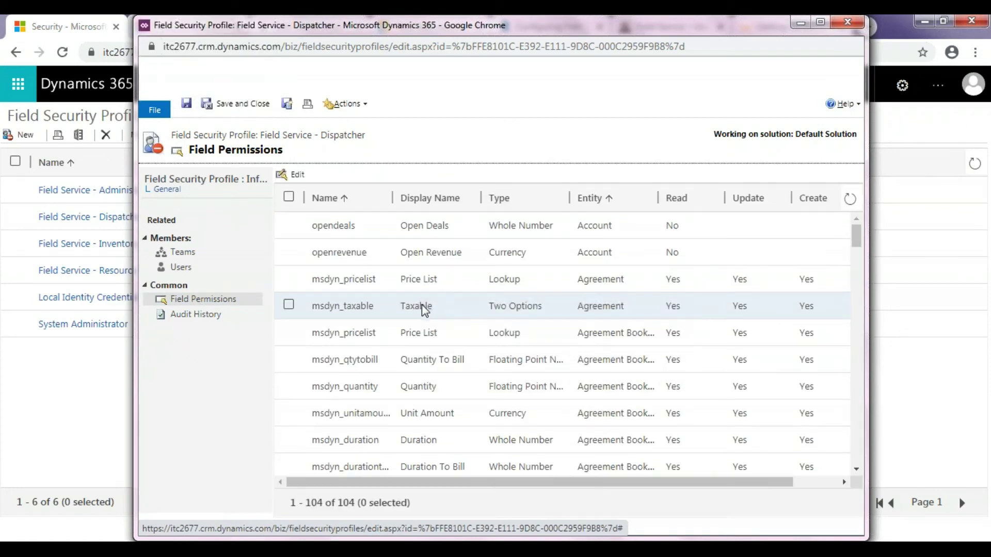
# Give the Dispatcher profile read-only access to the Work Order's Primary Incident Description, with Allow Read set to Yes, and save and close the profile
pyautogui.scroll(-15, 463, 331)
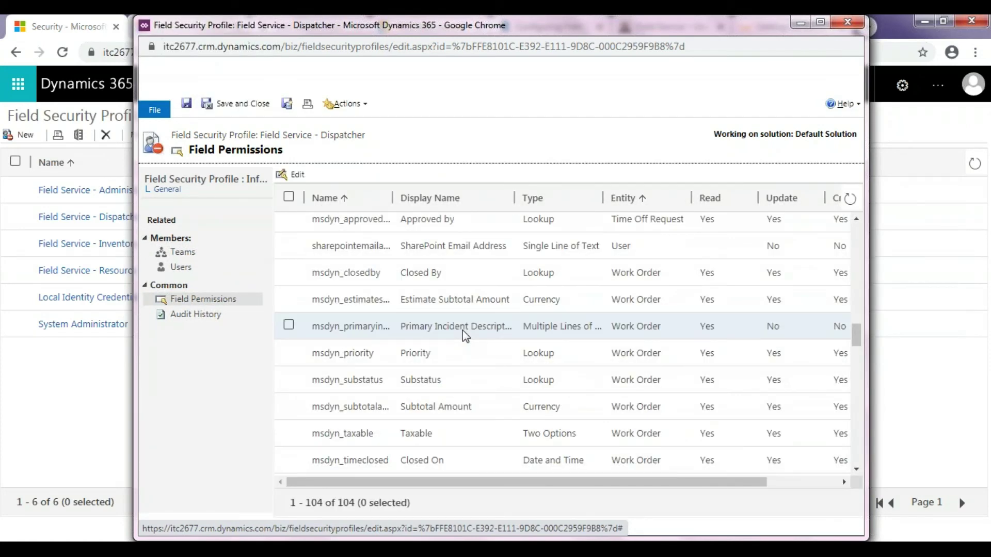
pyautogui.doubleClick(463, 330)
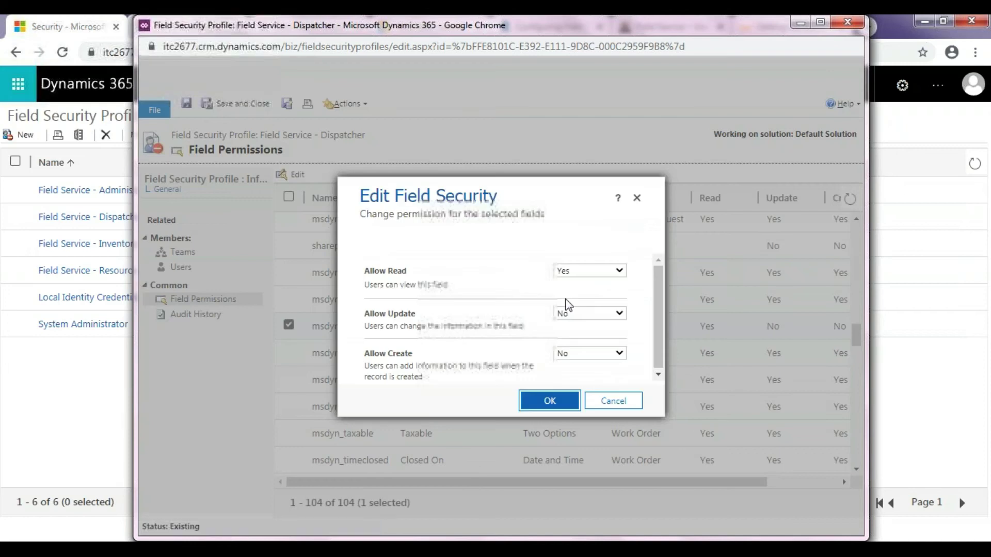
pyautogui.click(598, 270)
pyautogui.click(572, 292)
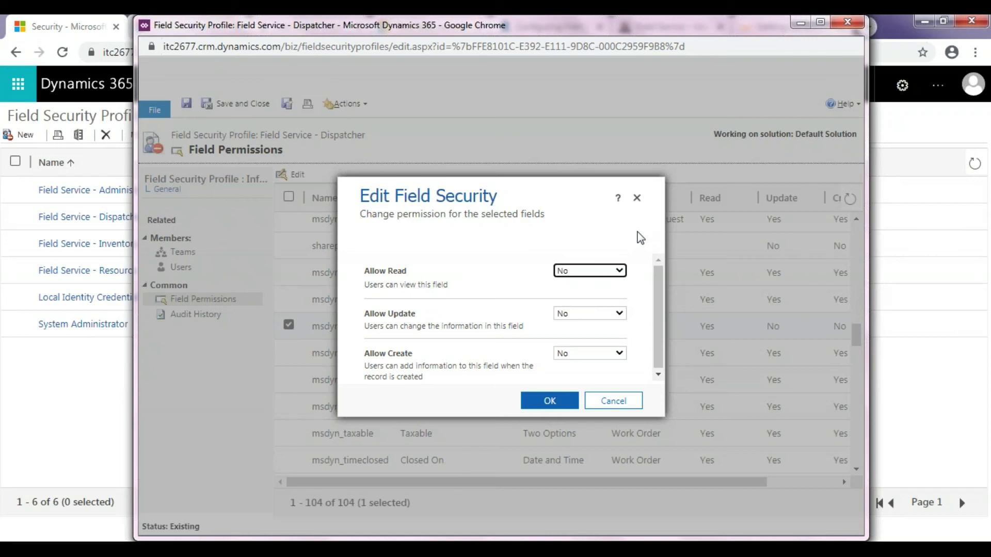
pyautogui.press('Up')
pyautogui.click(563, 403)
pyautogui.click(562, 404)
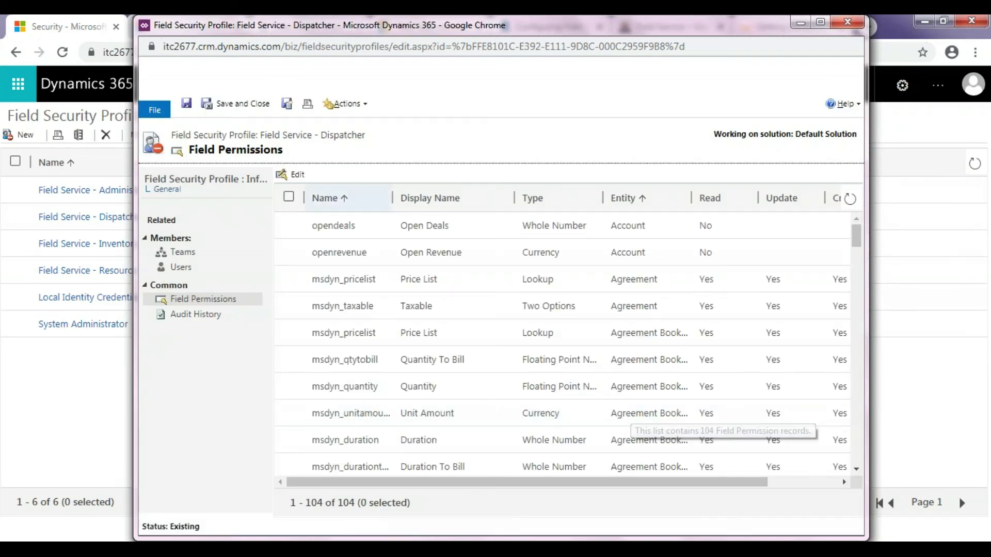
pyautogui.click(255, 105)
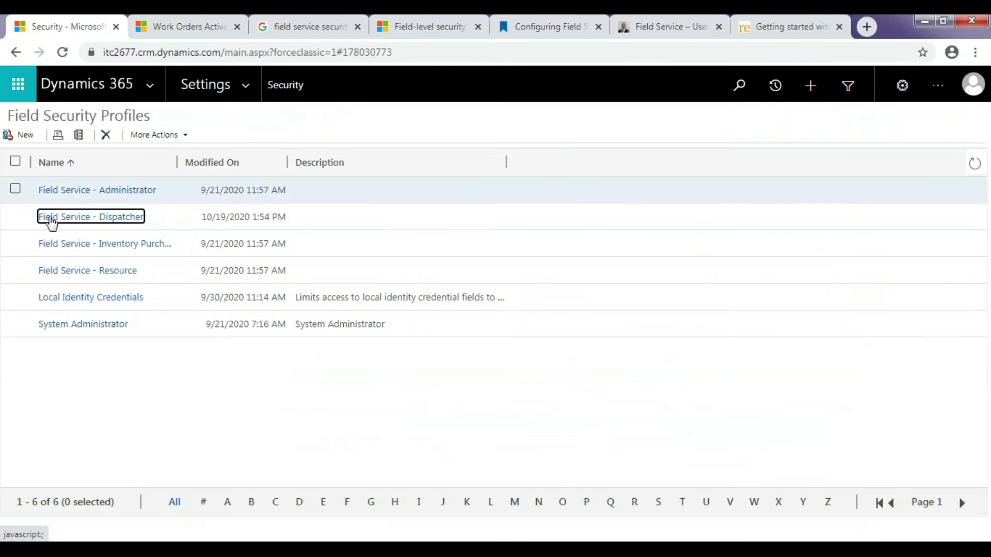
# Open the Field Service - Resource profile, view its member users and bring up its field permissions
pyautogui.click(81, 279)
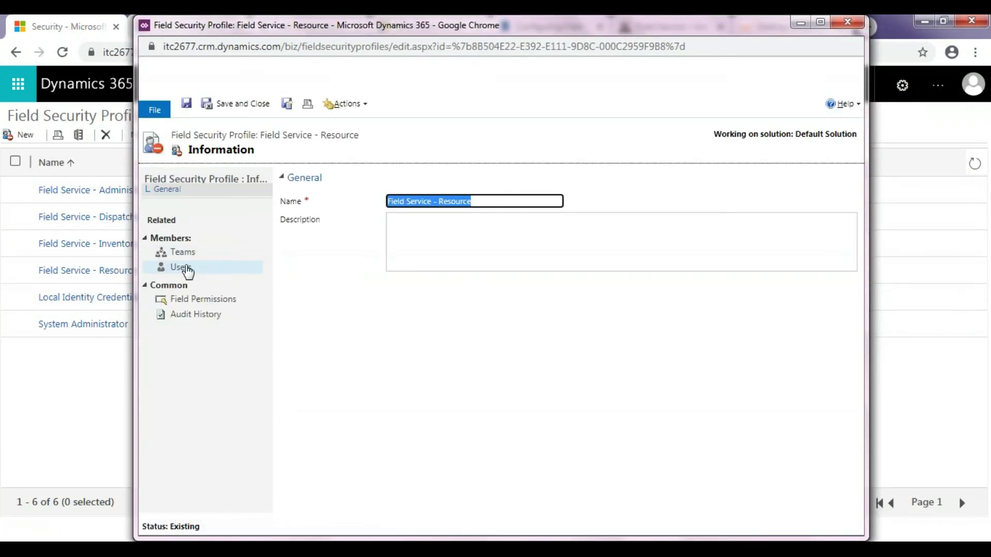
pyautogui.click(181, 267)
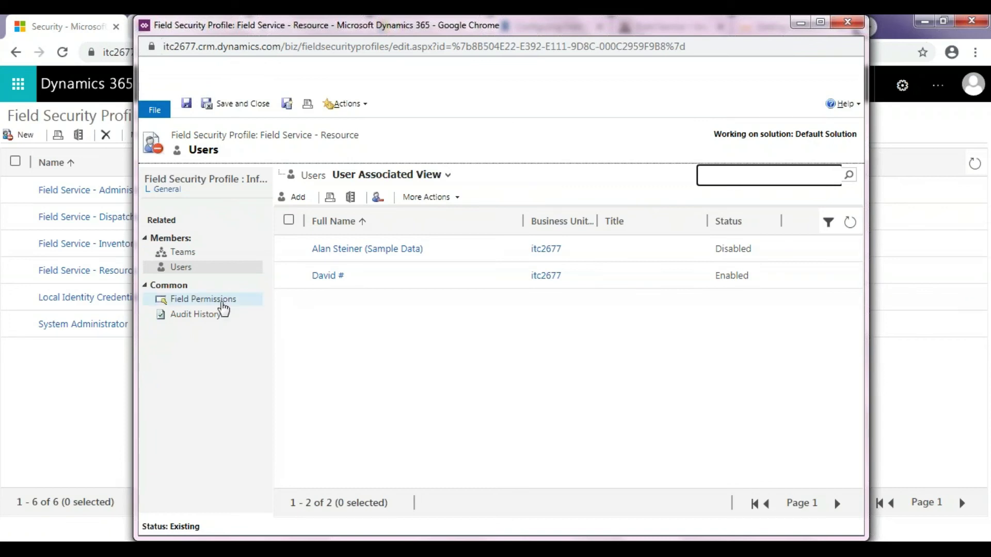
pyautogui.click(211, 300)
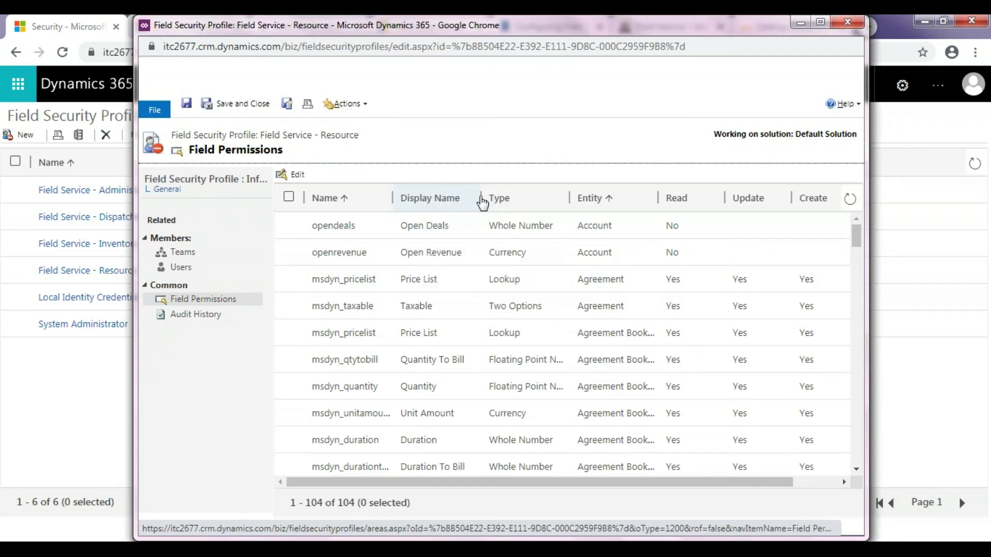
# Confirm the Resource profile's Primary Incident Description permission with Allow Read, Allow Update and Allow Create all set to No
pyautogui.moveTo(480, 198); pyautogui.dragTo(500, 199)
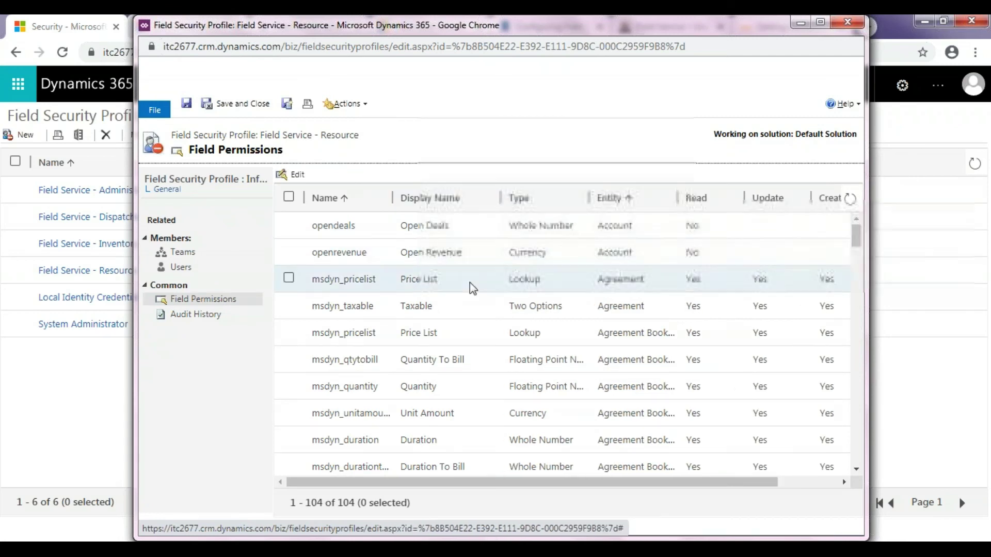
pyautogui.scroll(-15, 470, 283)
pyautogui.scroll(-8, 469, 282)
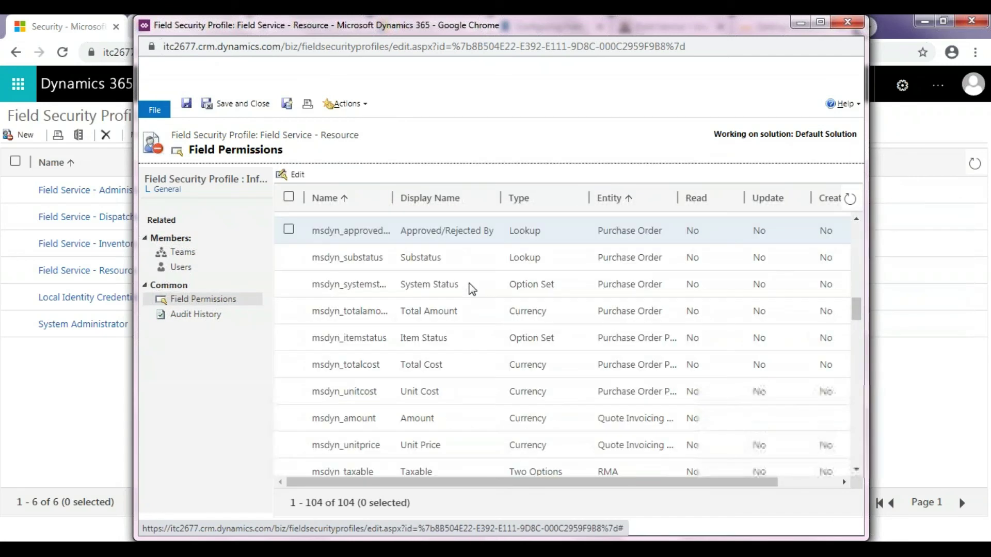
pyautogui.doubleClick(462, 339)
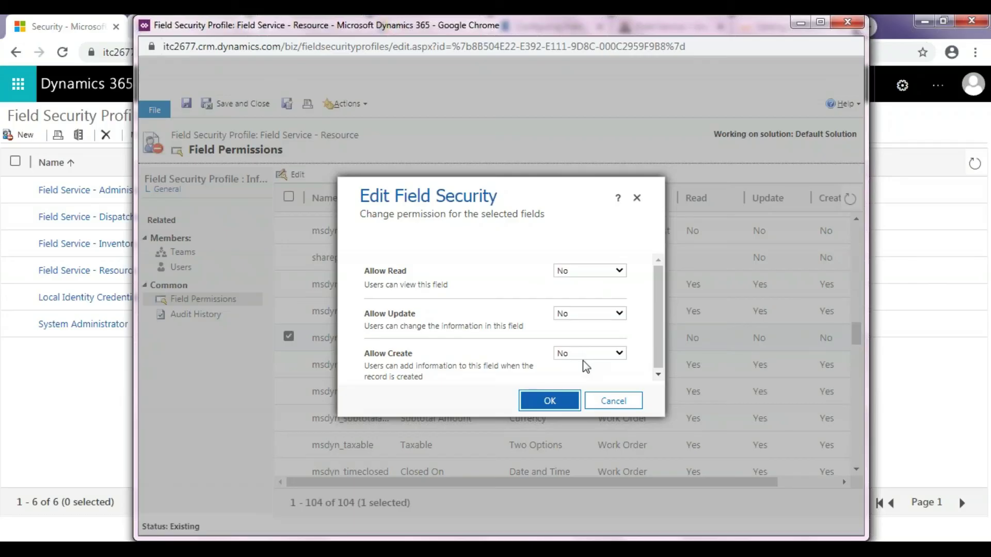
pyautogui.click(570, 404)
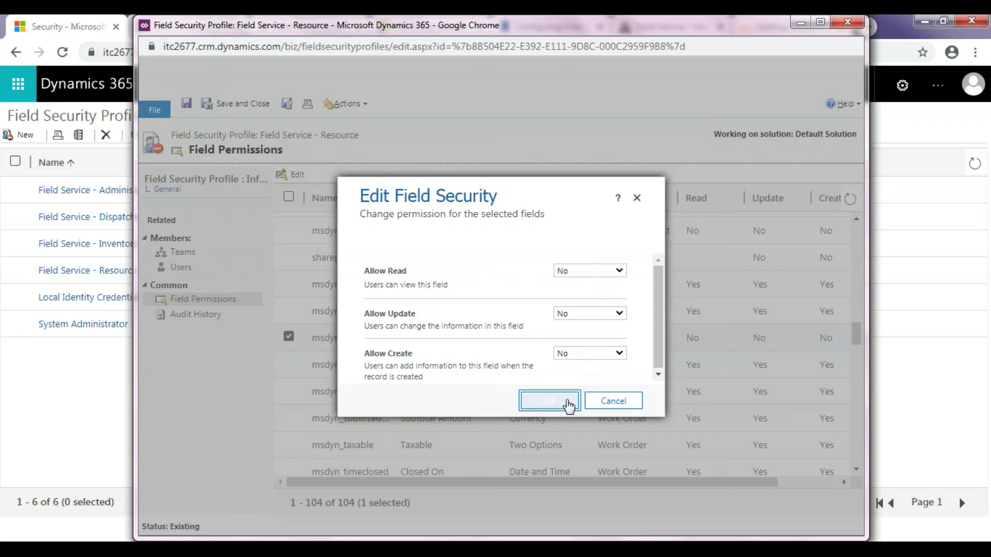
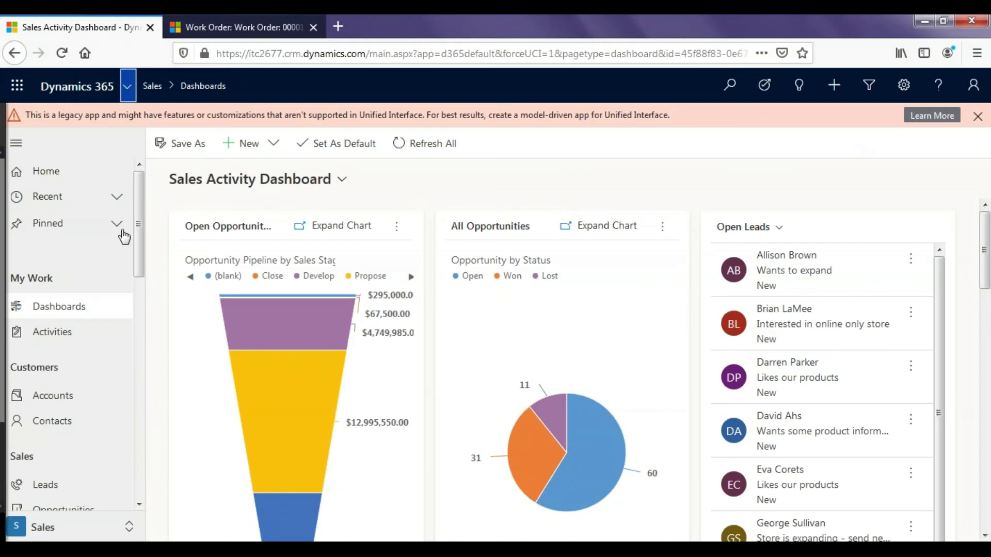
# As the administrator, switch to the Field Service app and open work order 00001 from the Active Work Orders list
pyautogui.click(127, 86)
pyautogui.click(71, 306)
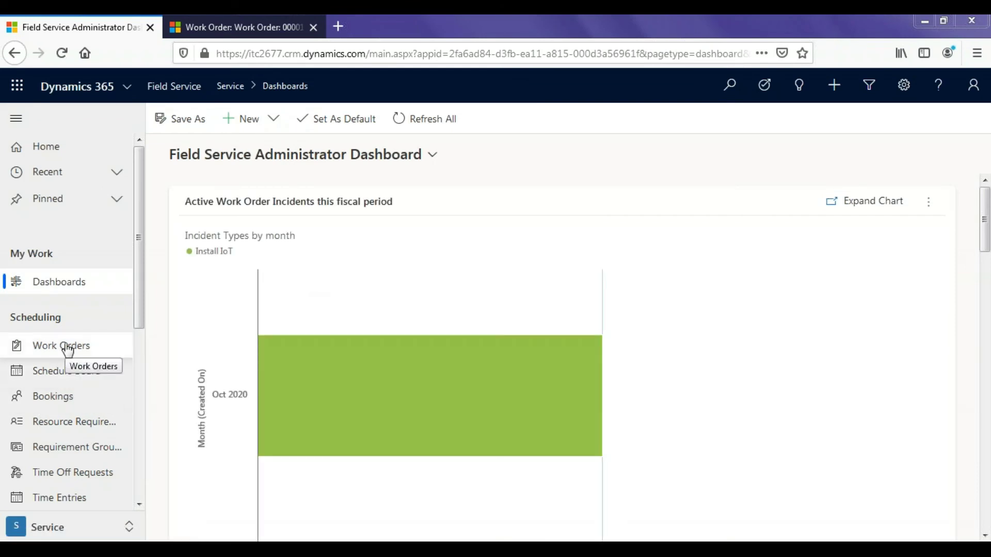
pyautogui.click(67, 347)
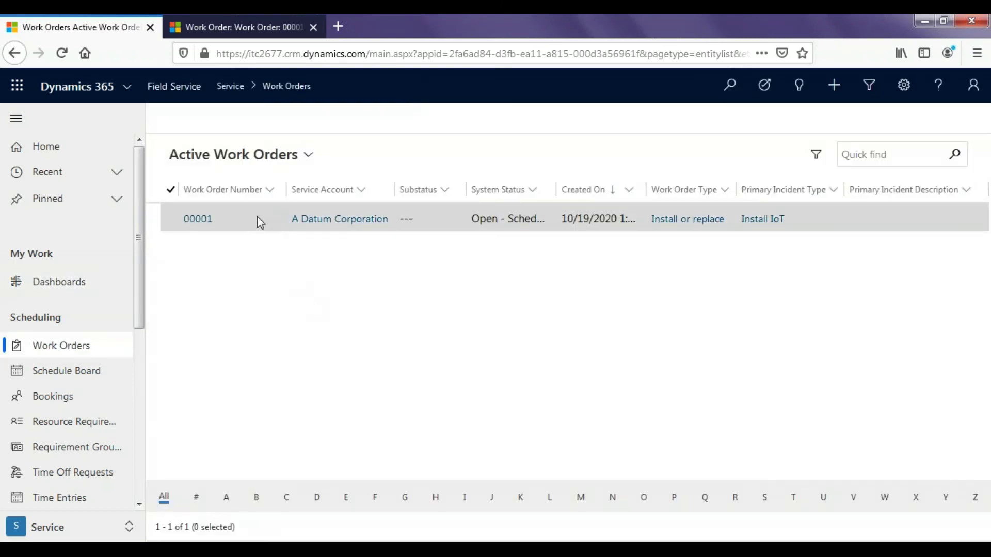
pyautogui.doubleClick(253, 219)
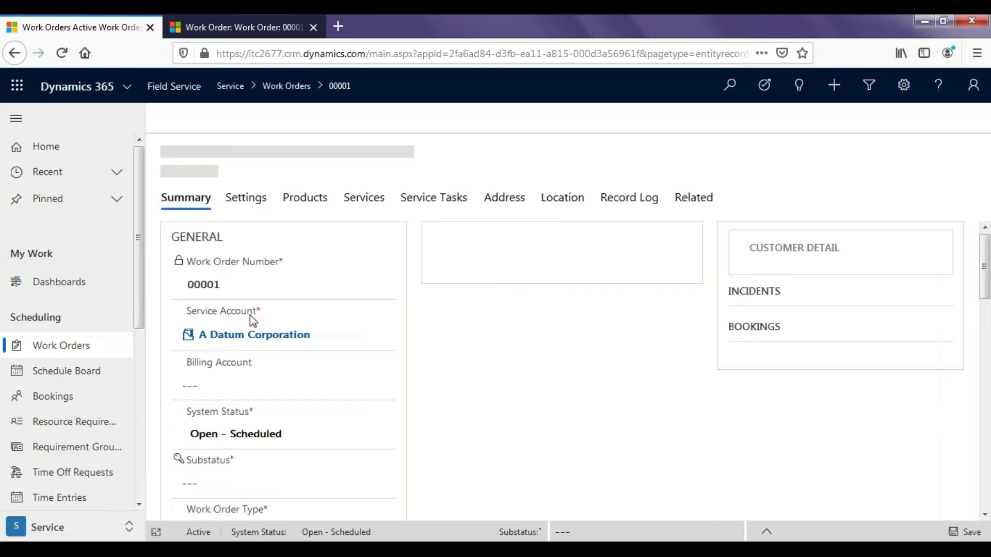
# Save the Primary Incident Description as "Gather the customers information.", and revise it to "Gather the customers product information.", saving the work order again
pyautogui.scroll(-5, 250, 315)
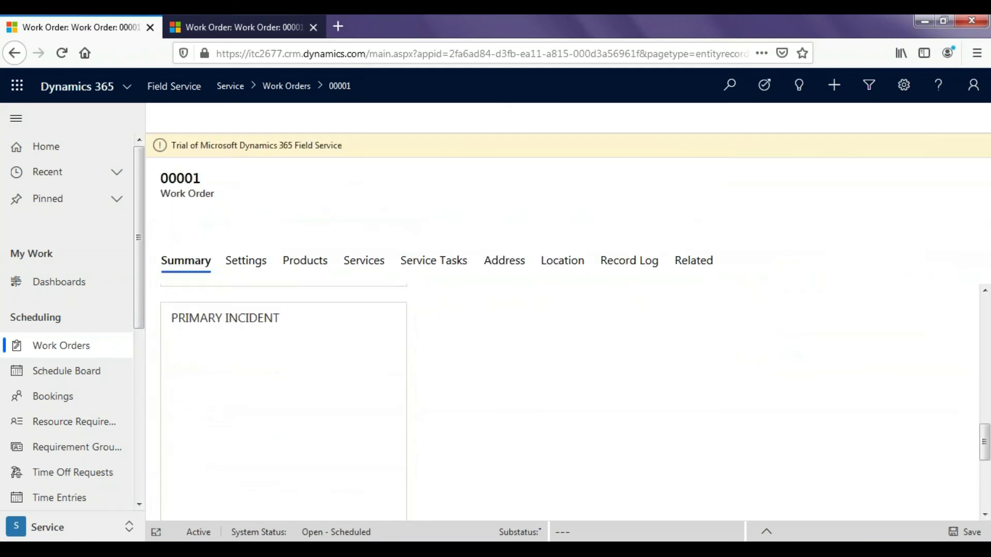
pyautogui.click(264, 373)
pyautogui.write('g')
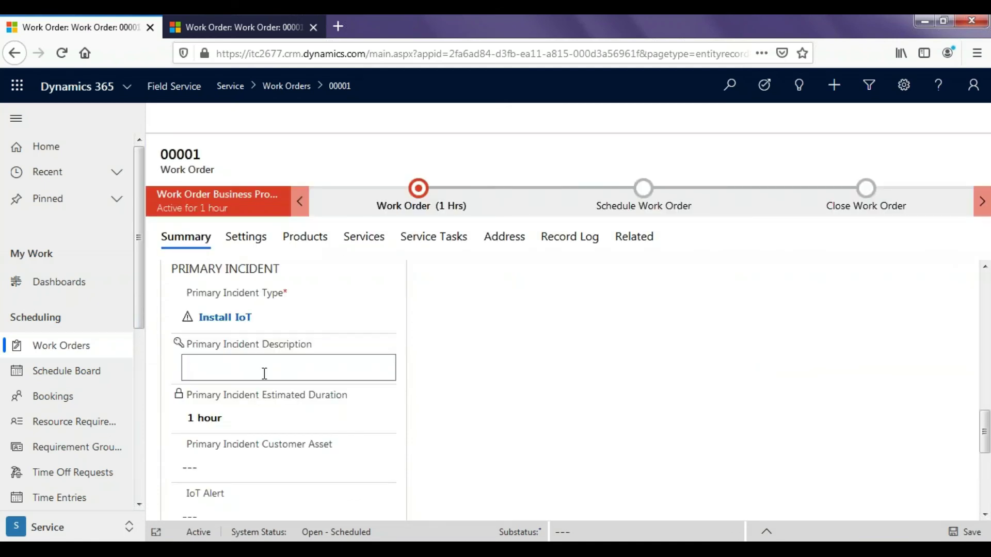
pyautogui.write('Gather the customers information.')
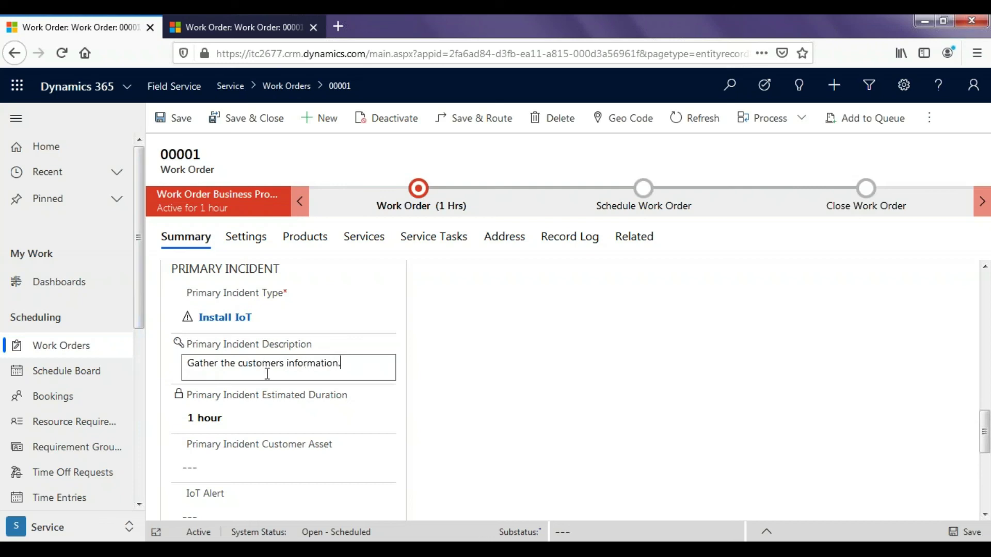
pyautogui.click(965, 533)
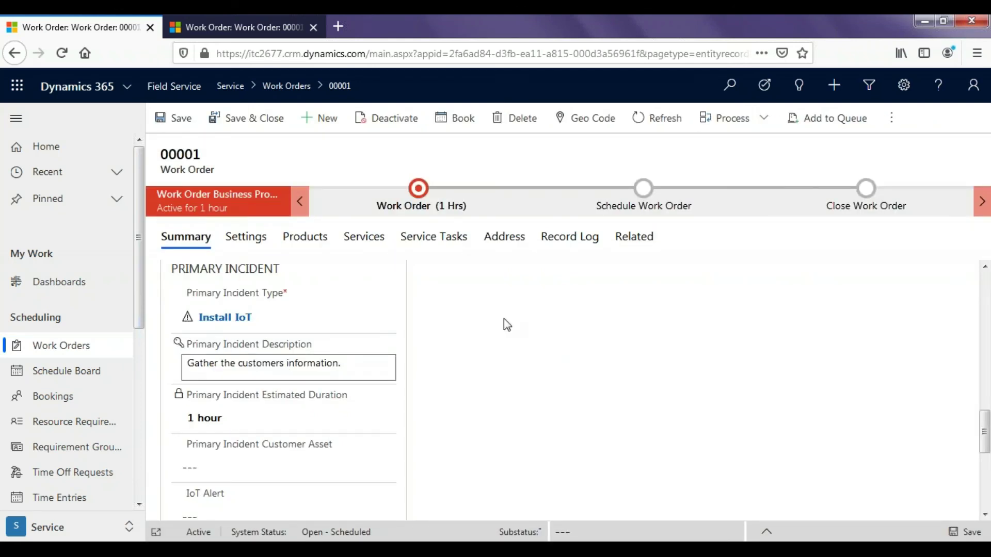
pyautogui.write('product')
pyautogui.click(962, 534)
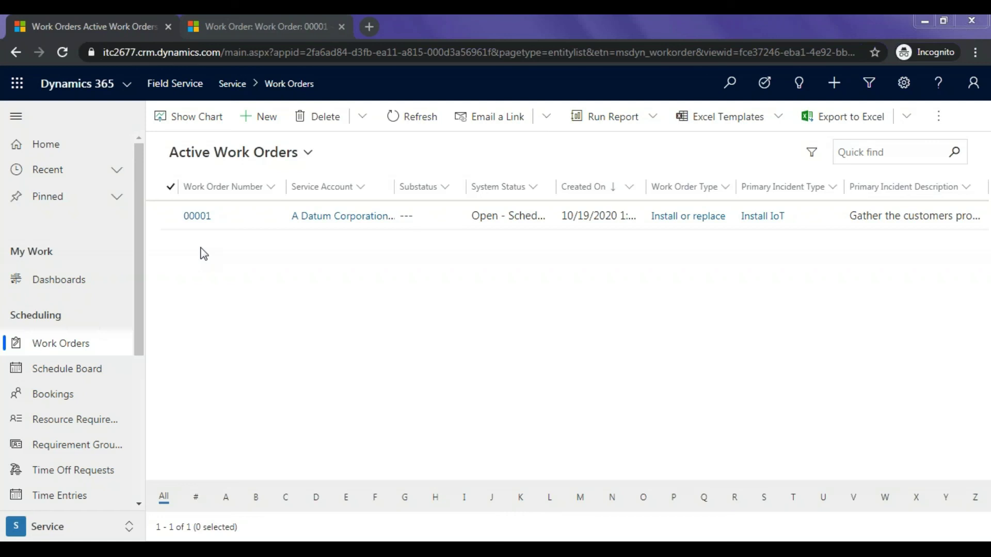
# In the Dispatcher's incognito browser session, open work order 00001 and check whether its Primary Incident Description can be edited
pyautogui.doubleClick(237, 223)
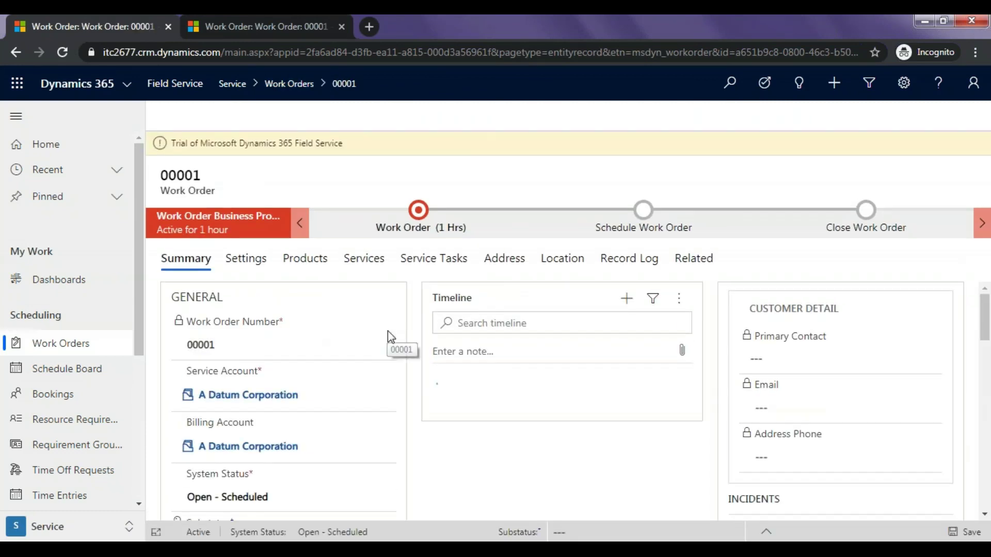
pyautogui.scroll(-4, 385, 342)
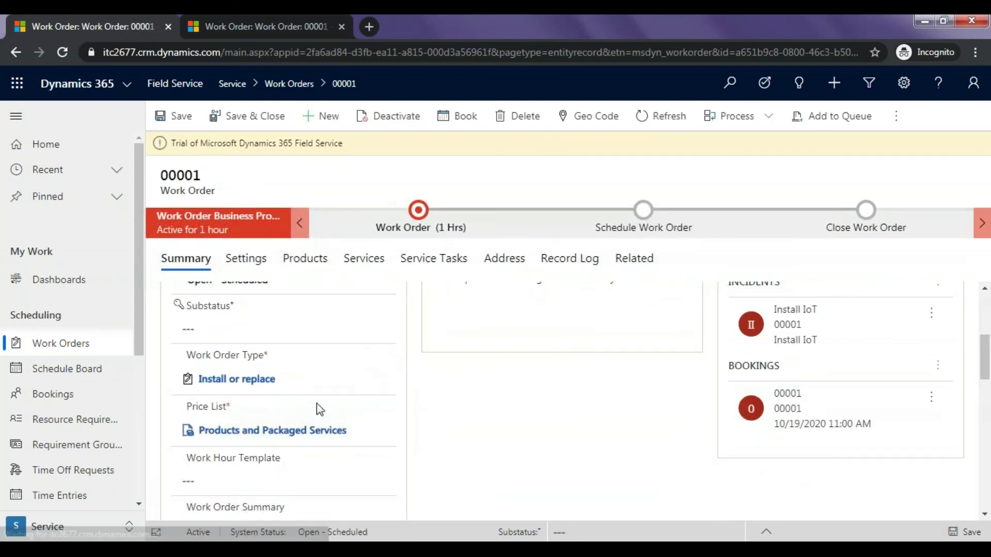
pyautogui.scroll(-5, 321, 390)
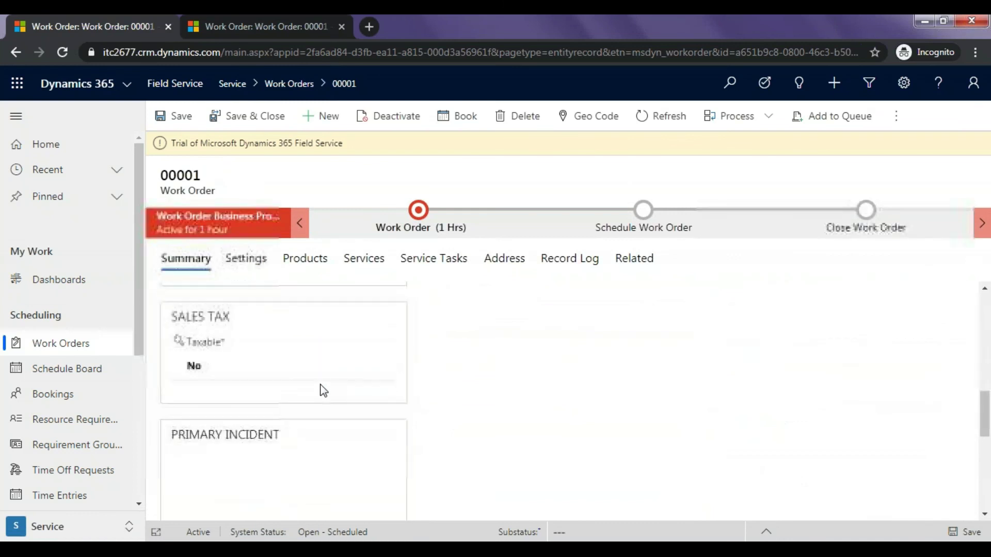
pyautogui.scroll(-3, 321, 389)
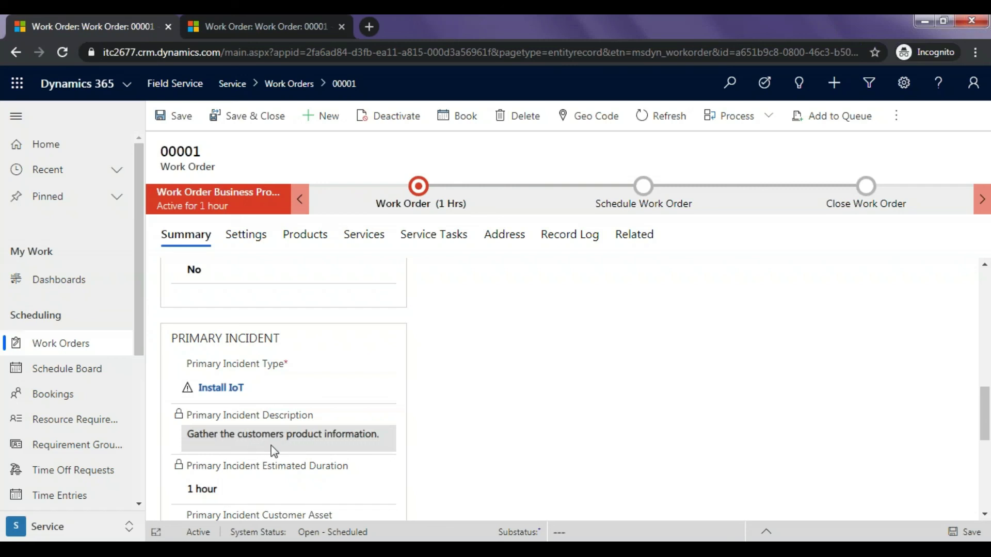
pyautogui.tripleClick(271, 446)
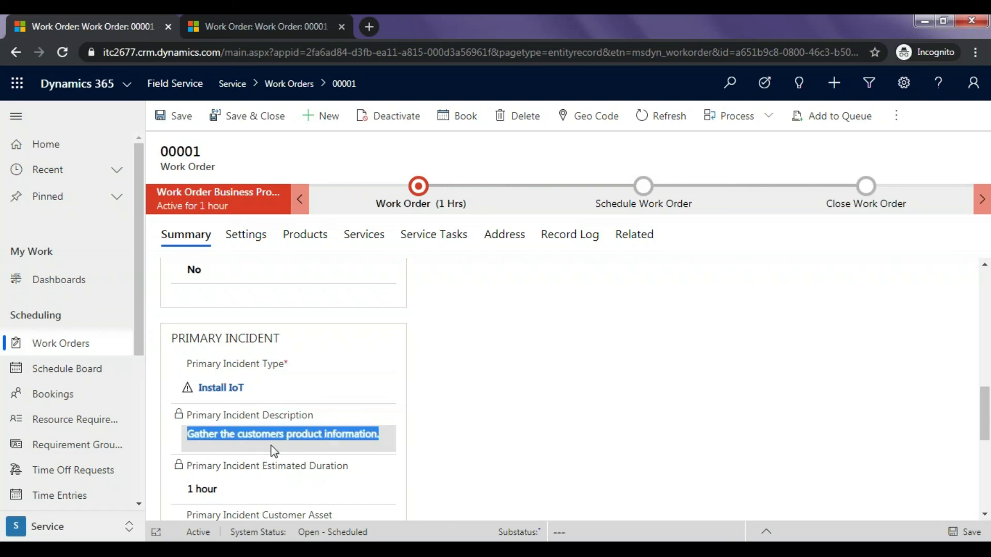
pyautogui.click(390, 447)
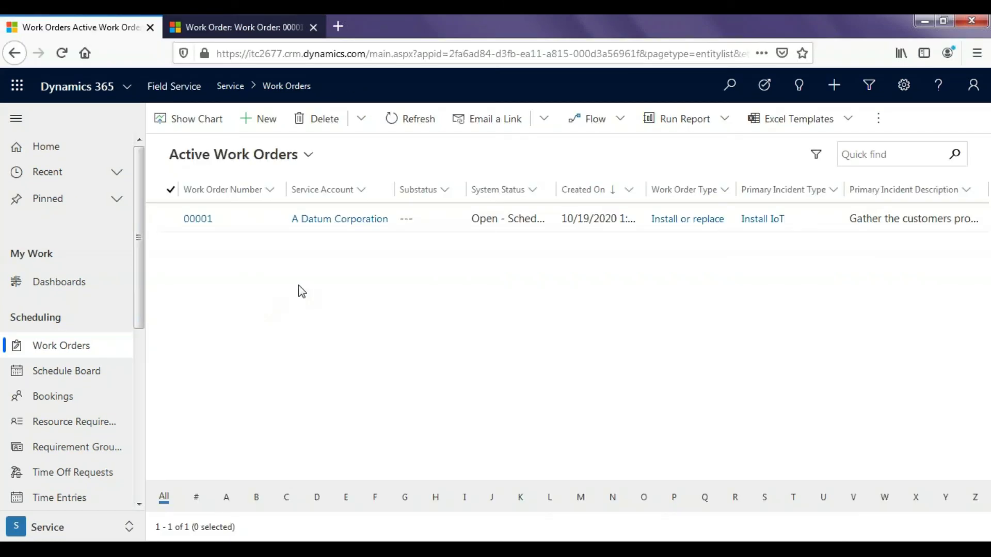
# In the Resource user's private browser session, check the signed-in account, open work order 00001 and examine its Primary Incident Description
pyautogui.click(973, 86)
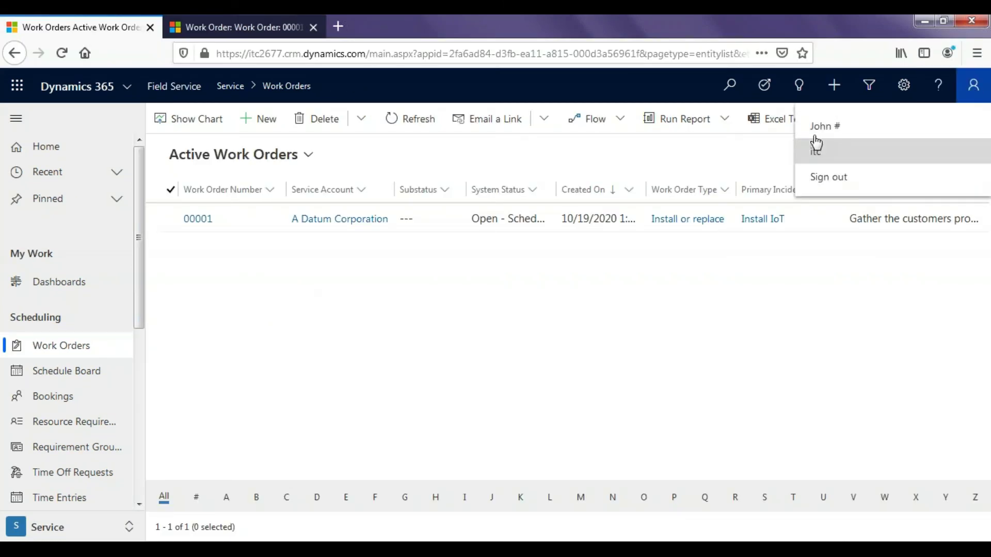
pyautogui.click(695, 293)
pyautogui.doubleClick(252, 221)
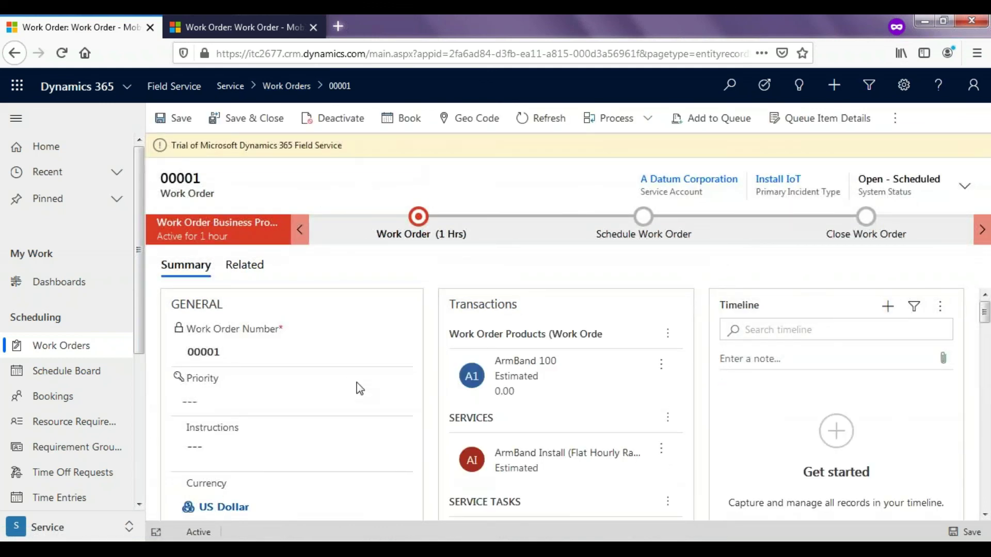
pyautogui.scroll(-6, 360, 388)
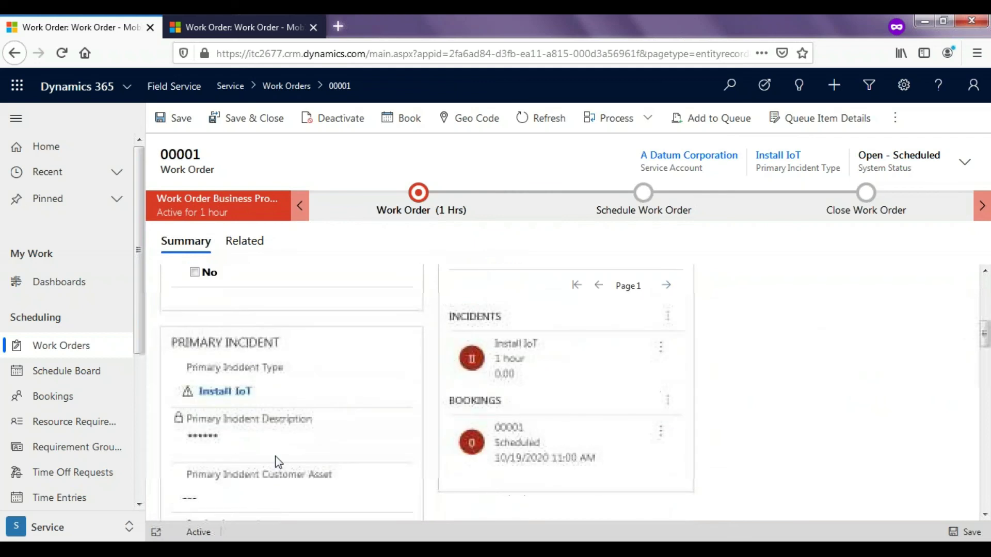